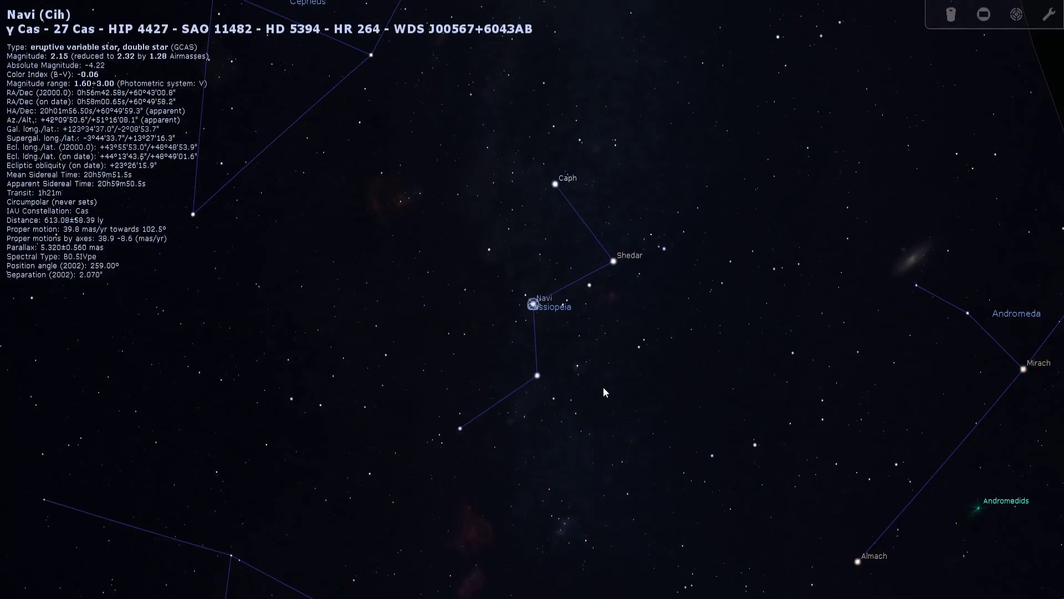
# Zoom Stellarium in on Navi until the ghost nebula and its HIP labels appear.
pyautogui.scroll(5, 600, 370)
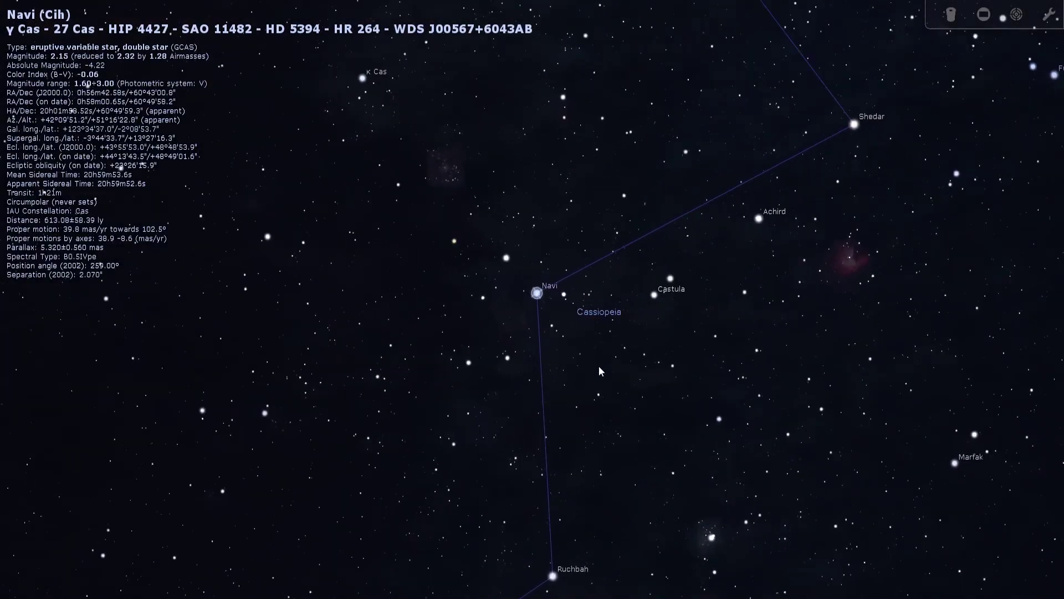
pyautogui.scroll(4, 599, 365)
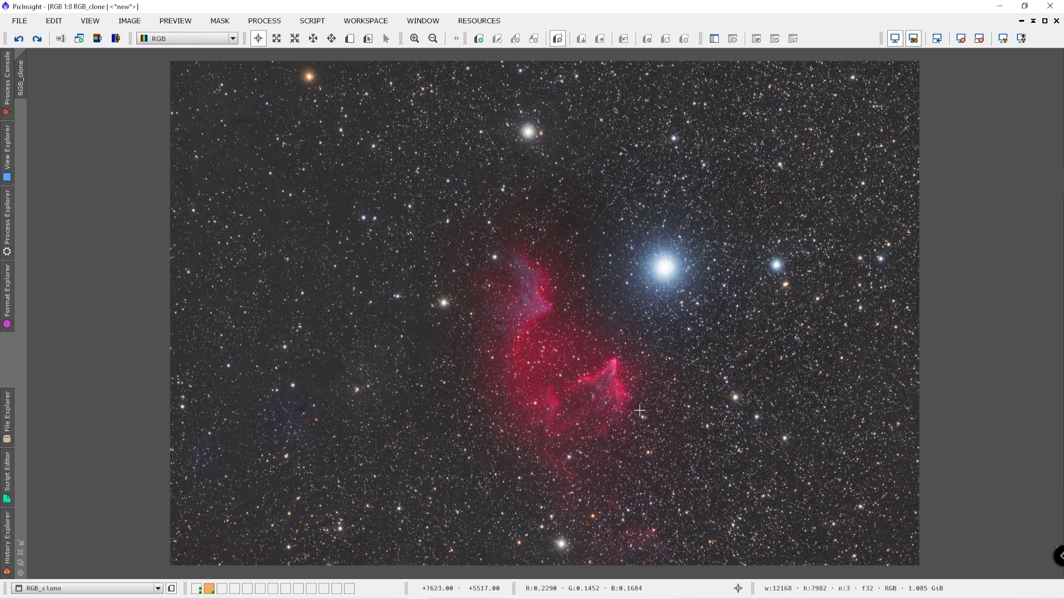
pyautogui.scroll(6, 639, 411)
pyautogui.moveTo(699, 401); pyautogui.dragTo(403, 89)
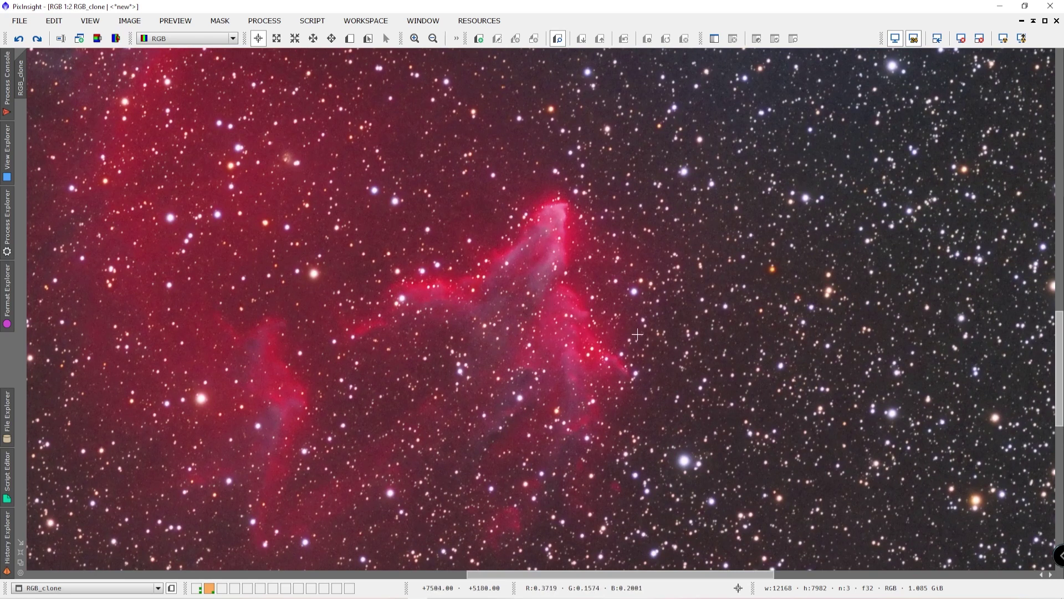
pyautogui.scroll(-5, 637, 347)
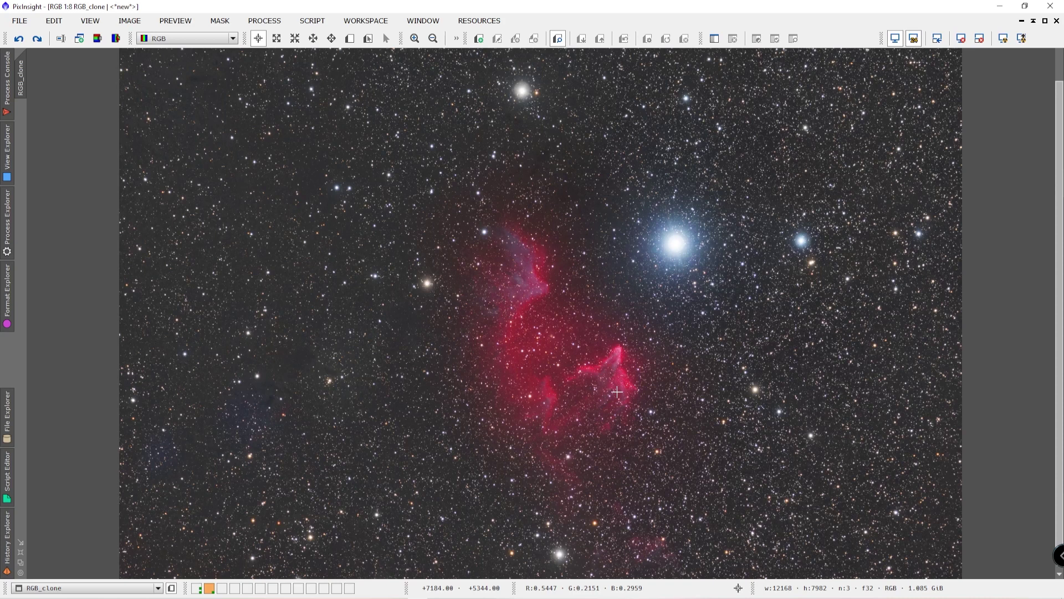
pyautogui.scroll(4, 617, 392)
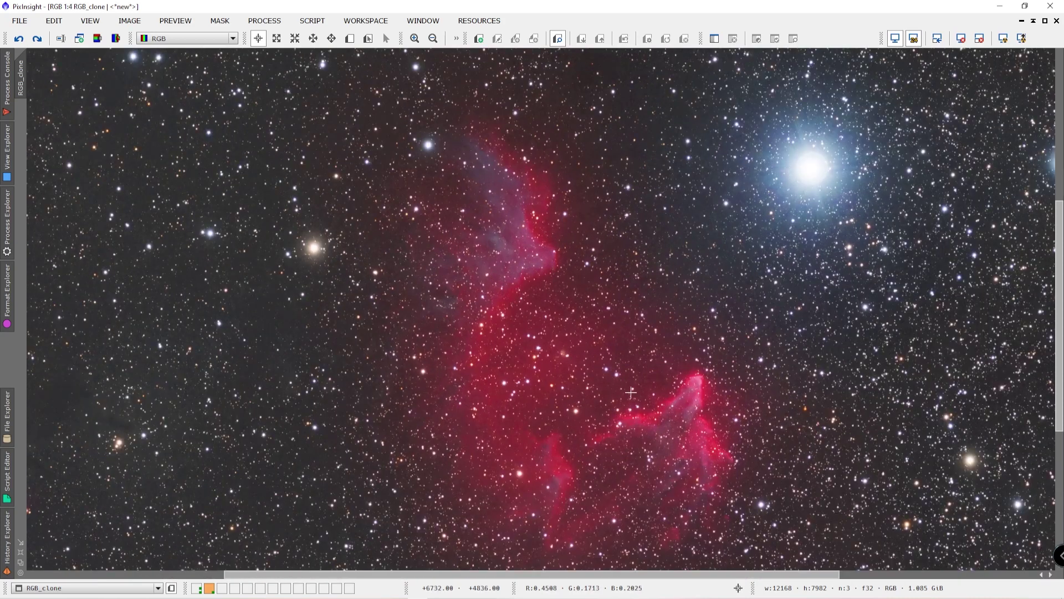
pyautogui.press('space')
pyautogui.moveTo(630, 392); pyautogui.dragTo(520, 359)
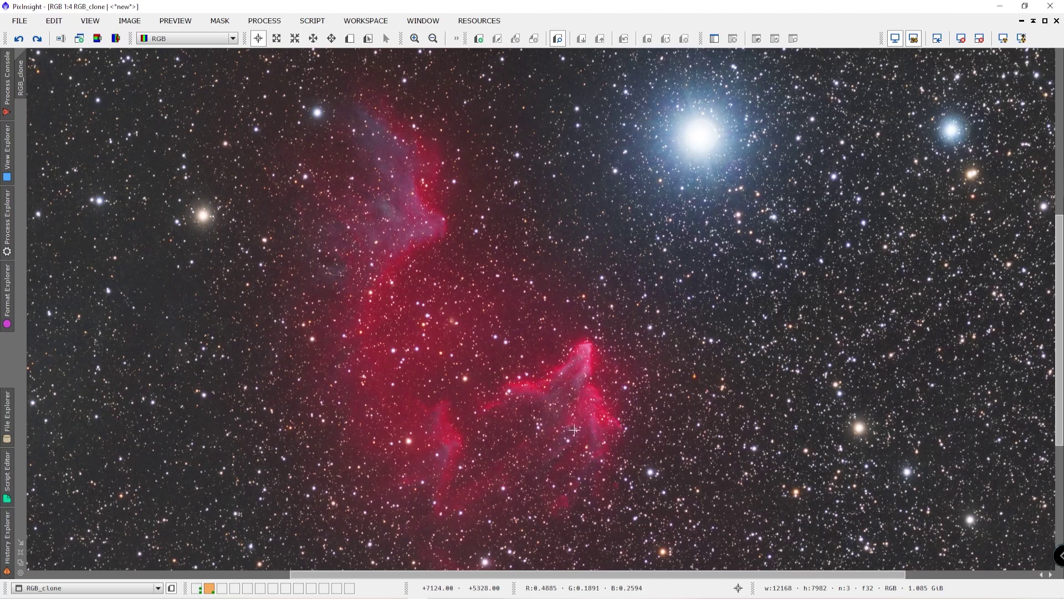
pyautogui.hotkey('alt', 'p')
pyautogui.scroll(-7, 524, 392)
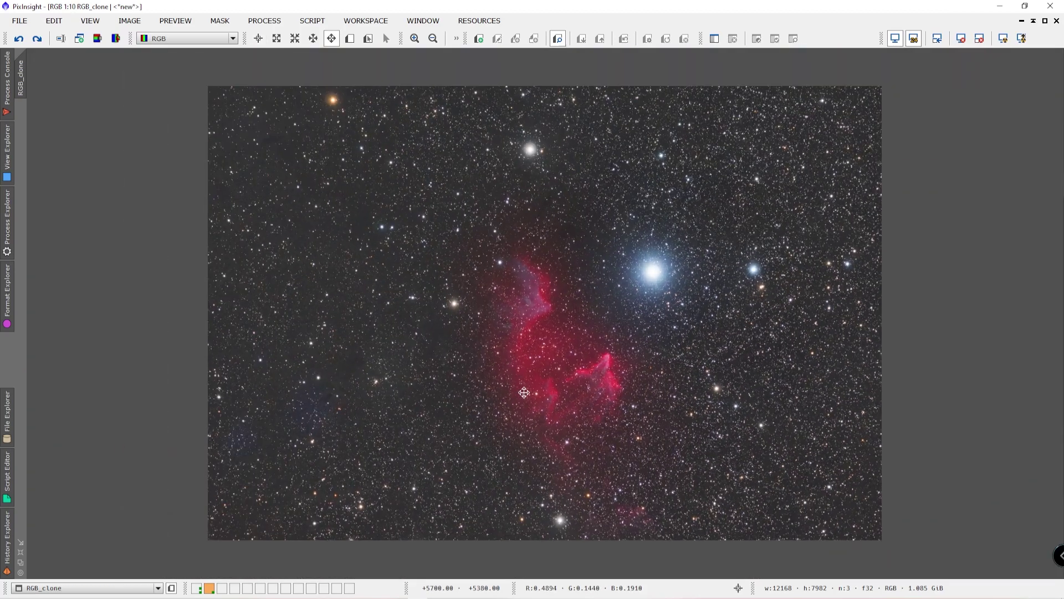
pyautogui.scroll(3, 548, 367)
pyautogui.hotkey('alt', 'r')
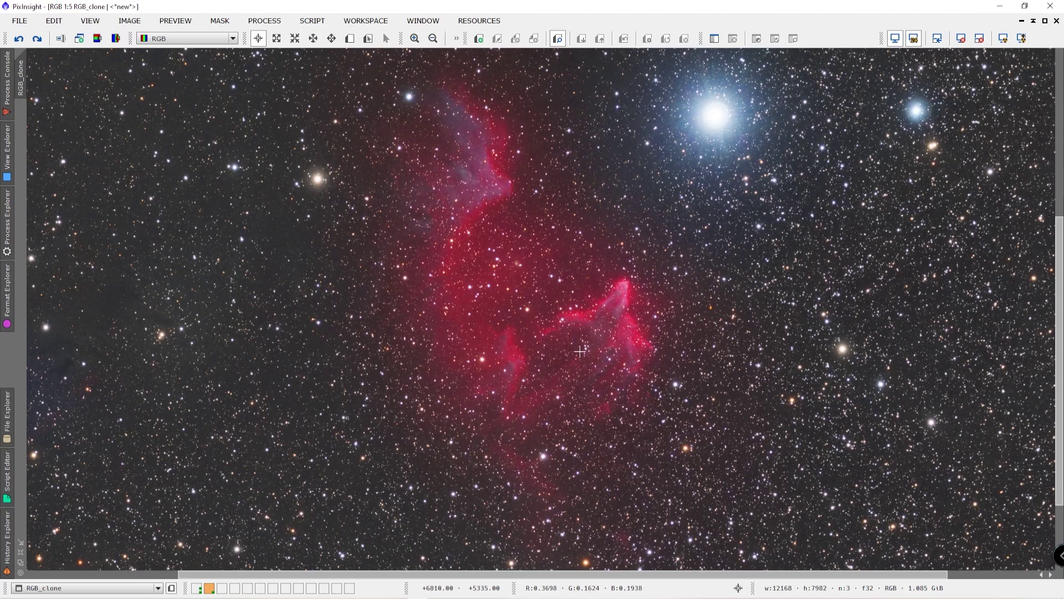
pyautogui.scroll(-4, 527, 321)
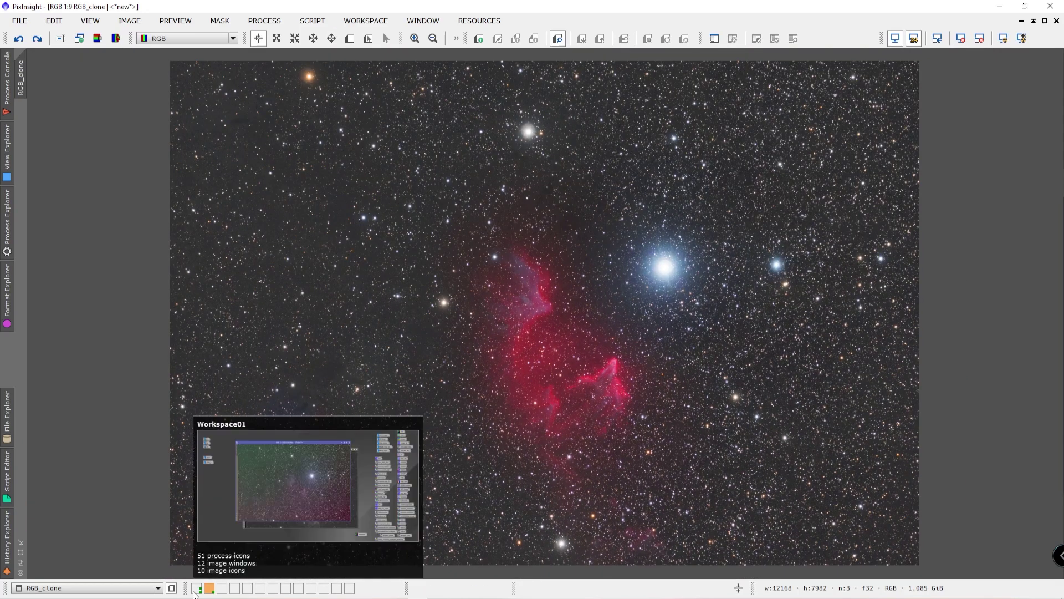
# Switch to Workspace01 and zoom around the unstretched RGB view.
pyautogui.click(195, 589)
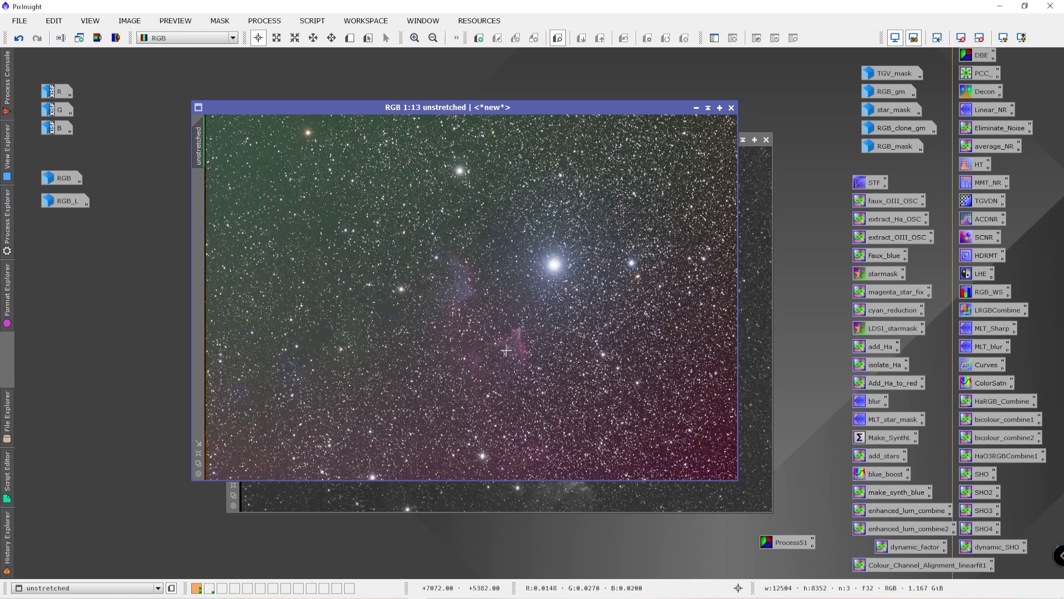
pyautogui.hotkey('alt', 'p')
pyautogui.scroll(4, 496, 349)
pyautogui.scroll(2, 497, 350)
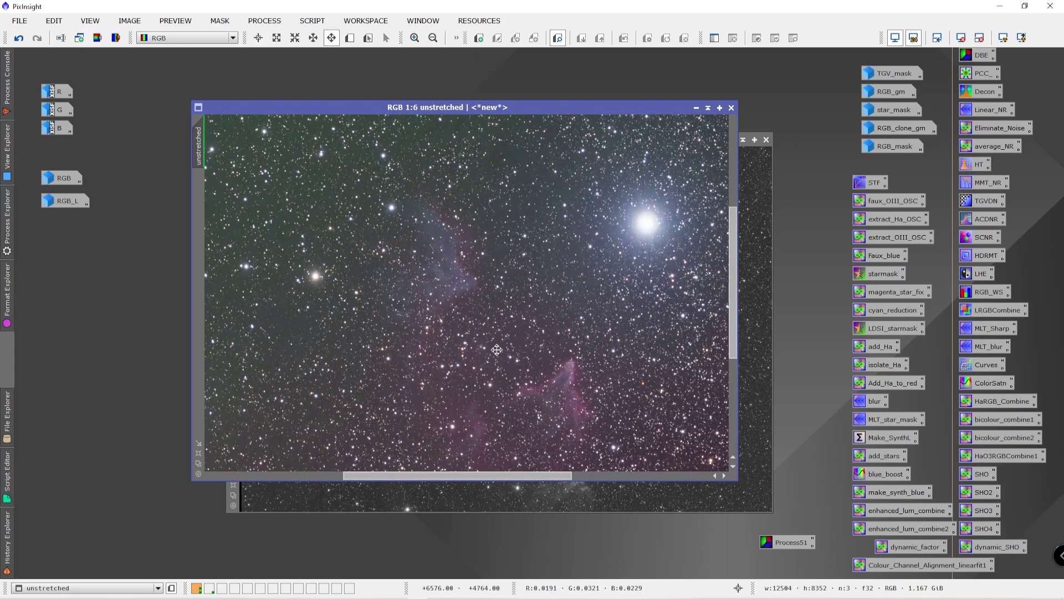
pyautogui.scroll(-5, 497, 349)
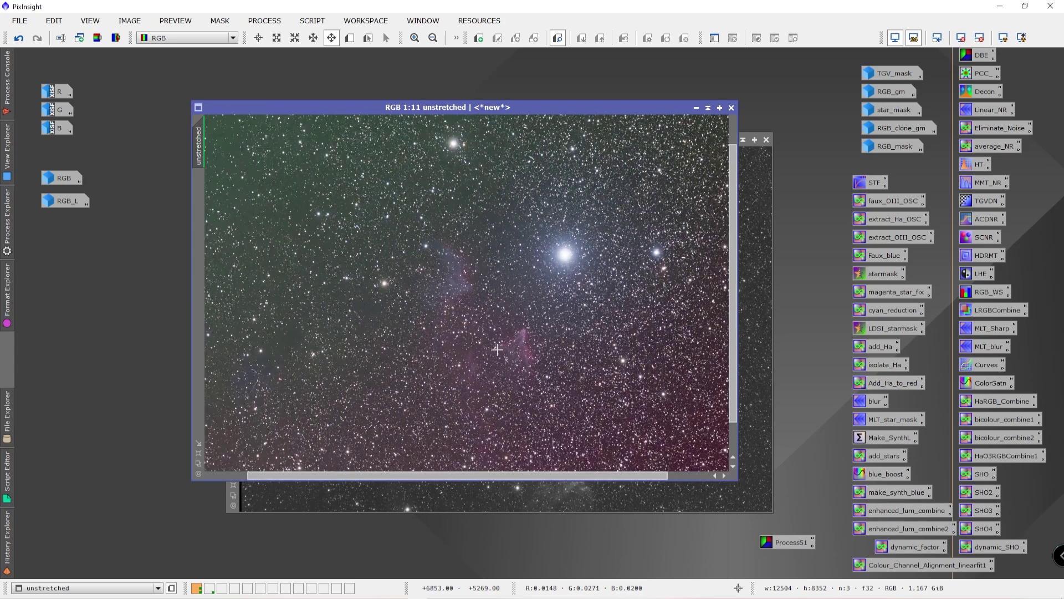
pyautogui.hotkey('alt', 'r')
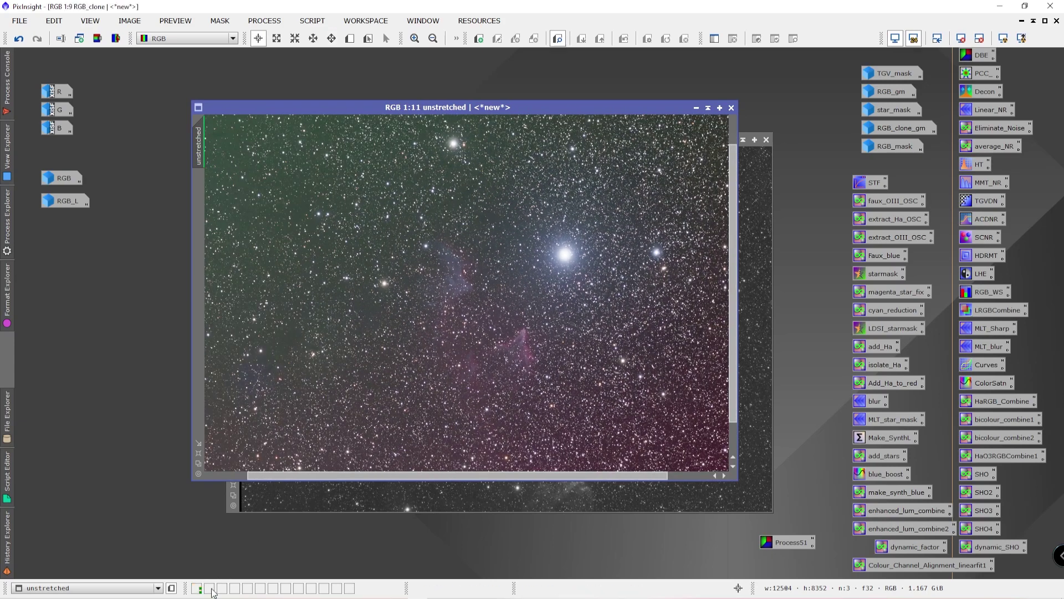
# Glance at the RGB_clone workspace, return, and bring the grey Ha.xisf frame forward.
pyautogui.click(210, 588)
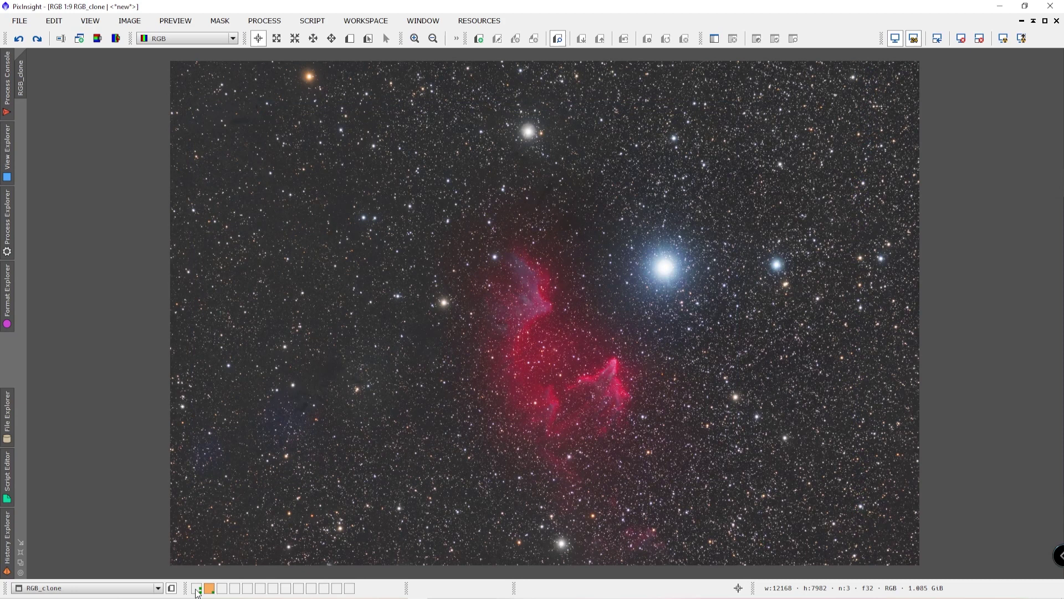
pyautogui.click(197, 591)
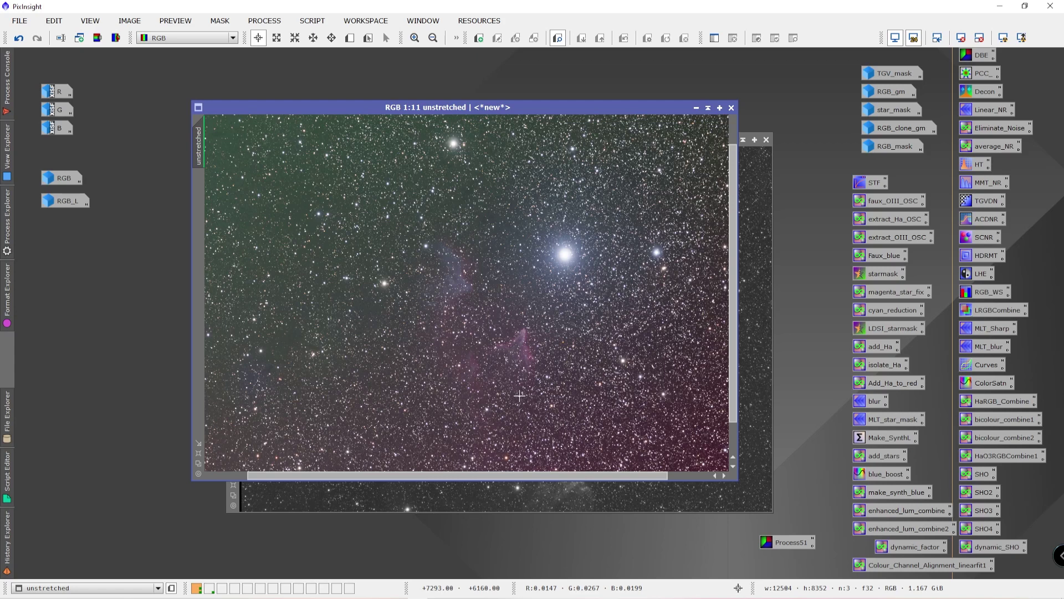
pyautogui.click(546, 499)
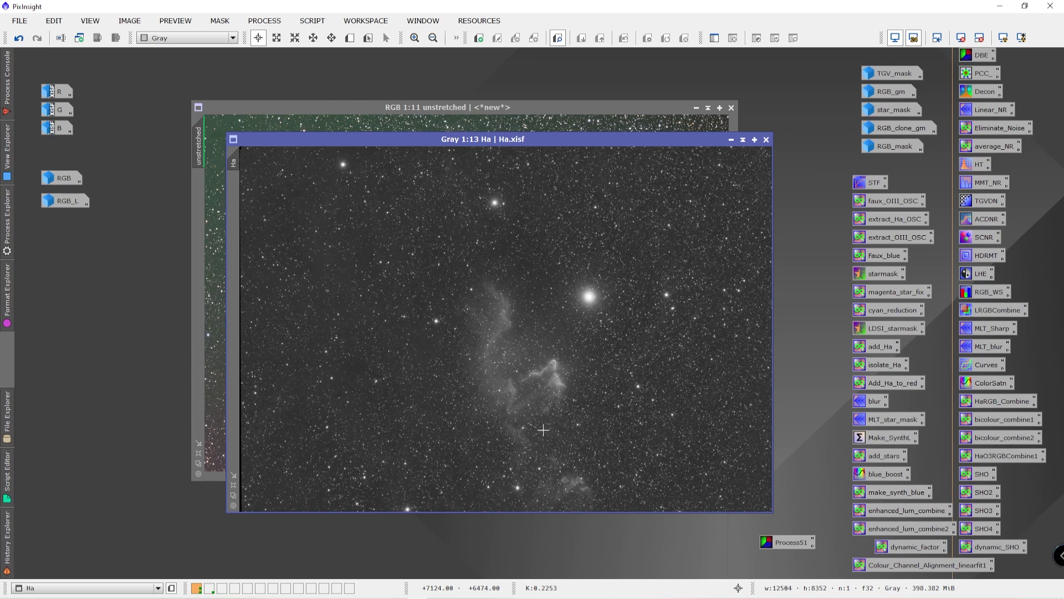
# Zoom and pan across the Ha frame, zoom out to 1:8, then bring the unstretched RGB forward.
pyautogui.scroll(7, 543, 430)
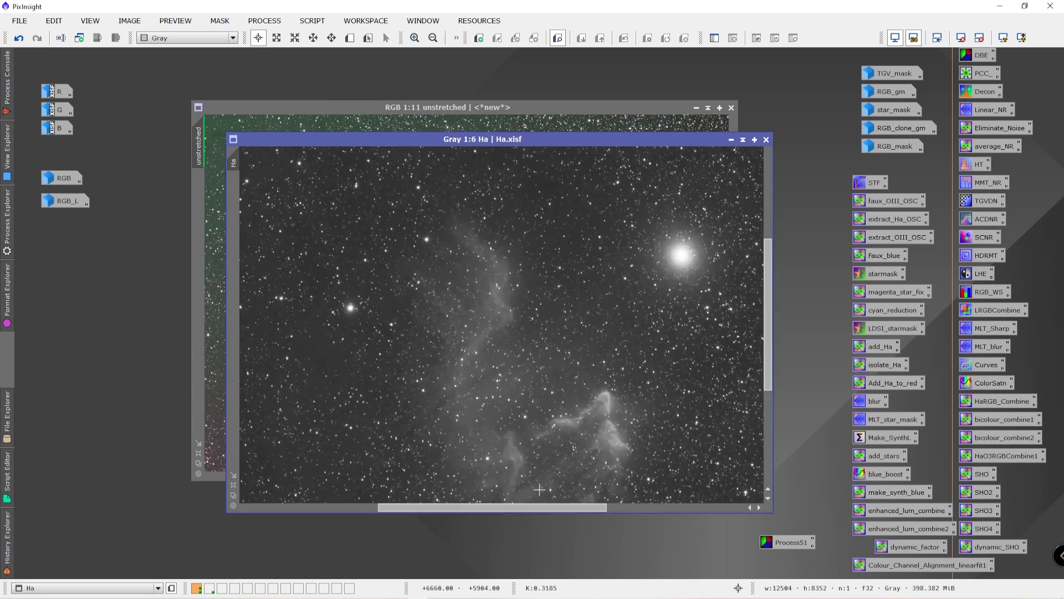
pyautogui.moveTo(543, 504); pyautogui.dragTo(580, 508)
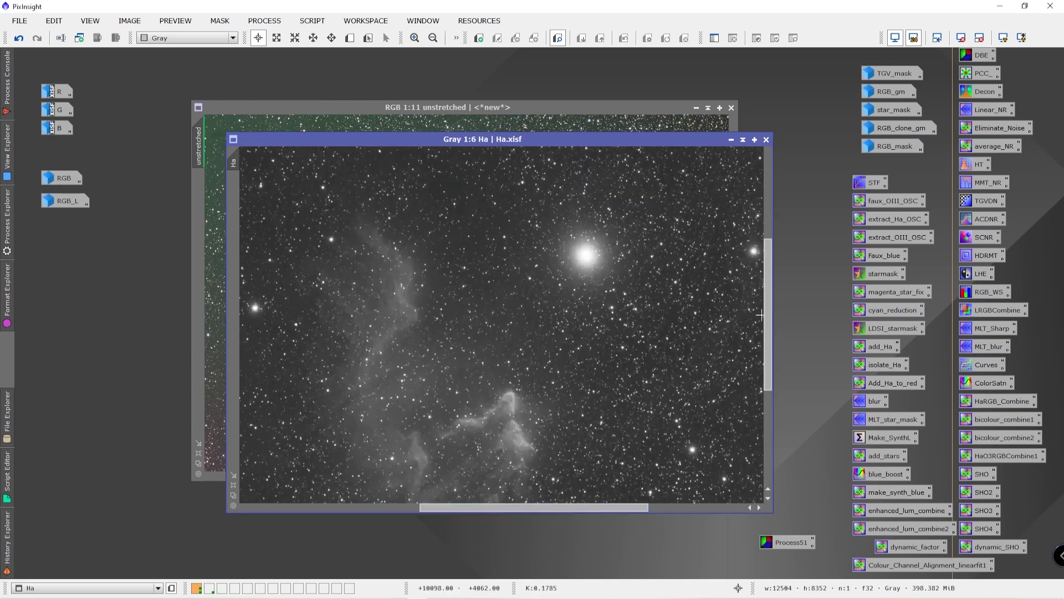
pyautogui.moveTo(766, 314); pyautogui.dragTo(769, 353)
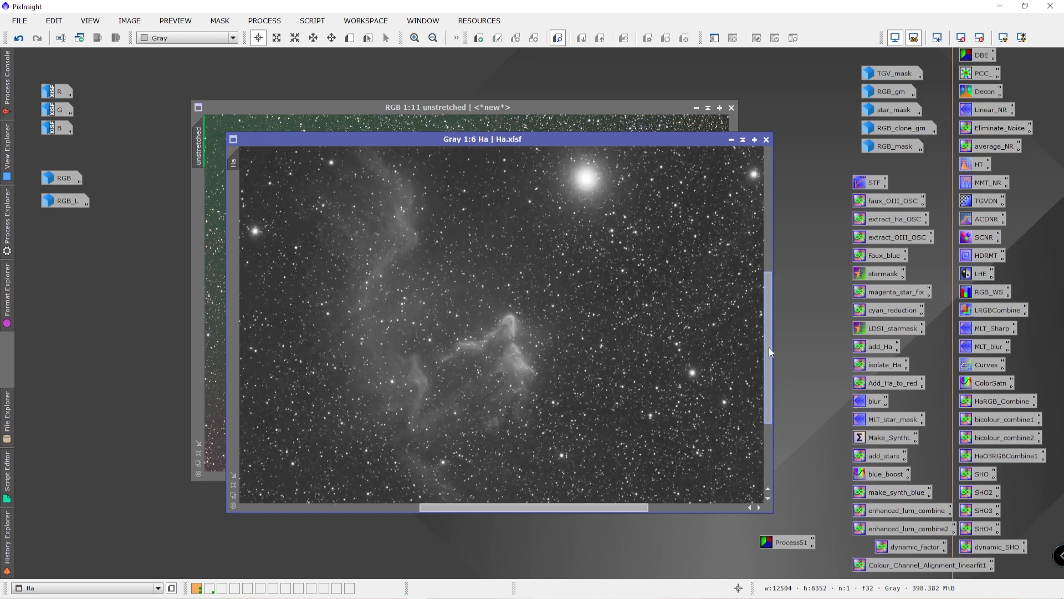
pyautogui.moveTo(547, 508); pyautogui.dragTo(517, 505)
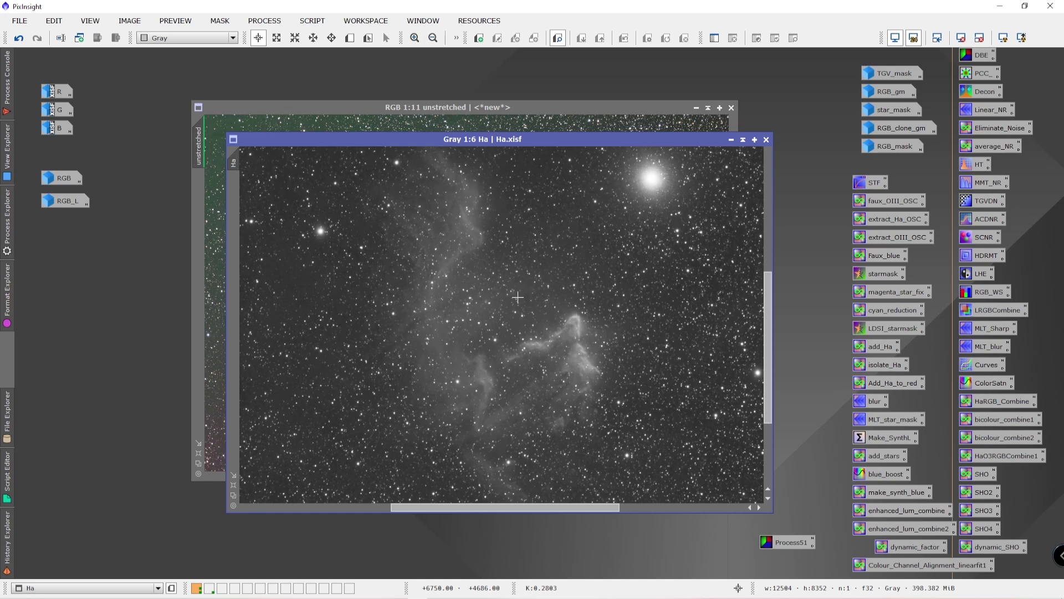
pyautogui.scroll(-2, 517, 298)
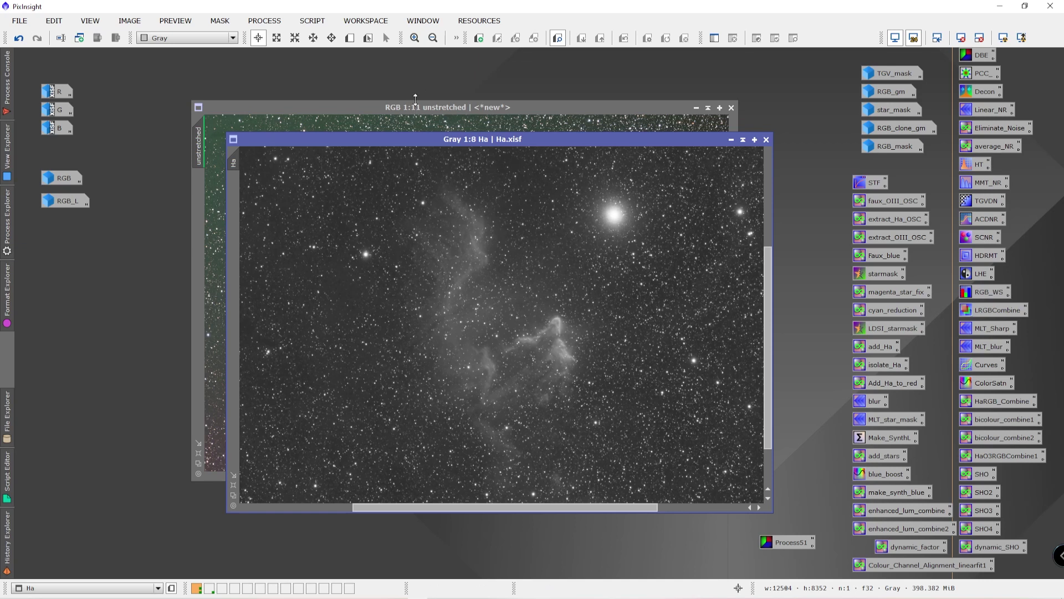
pyautogui.click(408, 109)
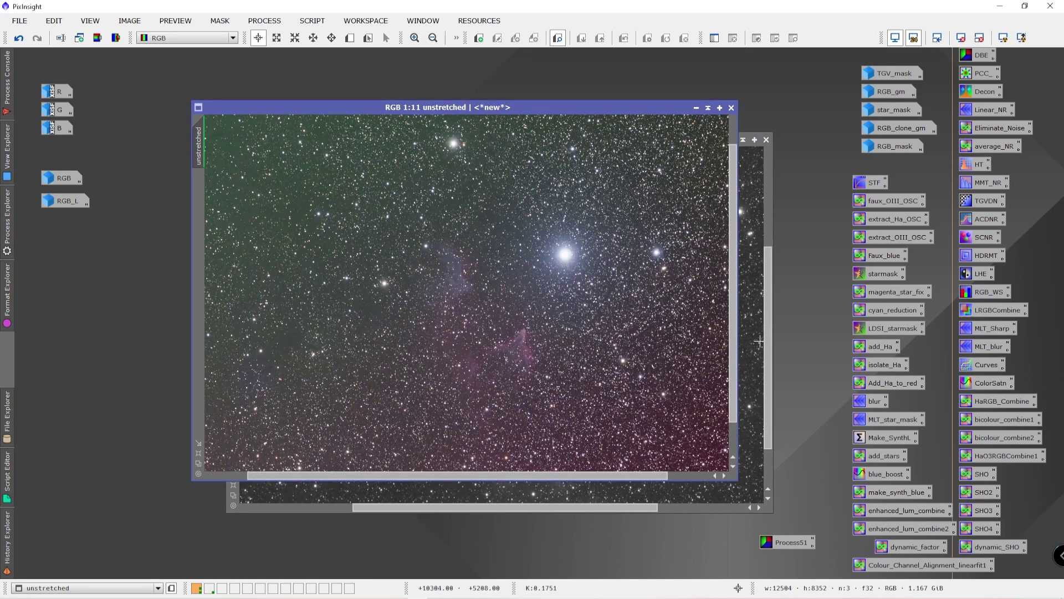
pyautogui.click(767, 341)
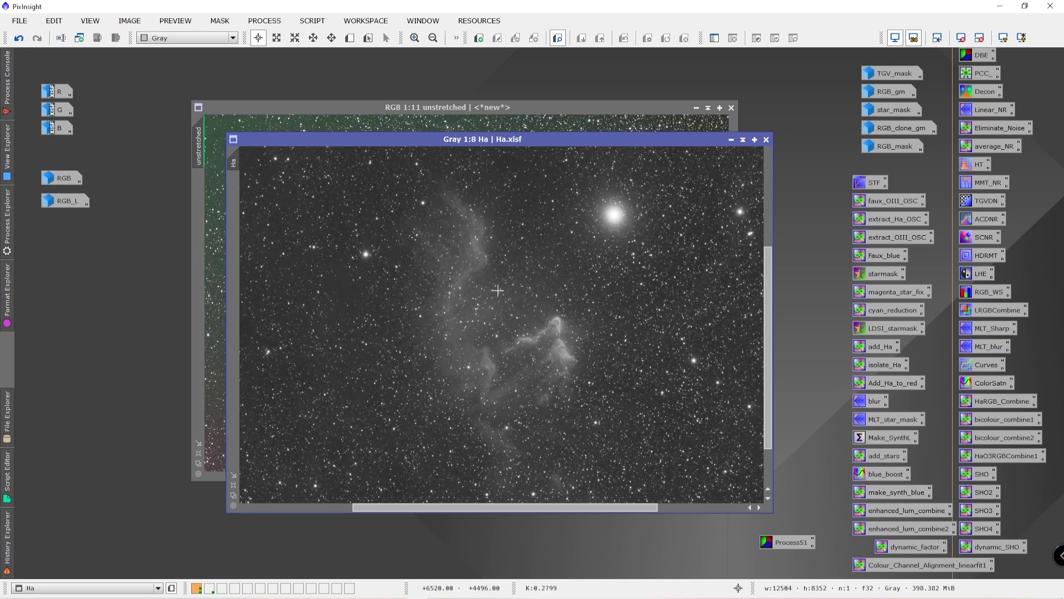
pyautogui.hotkey('ctrl', 'Tab')
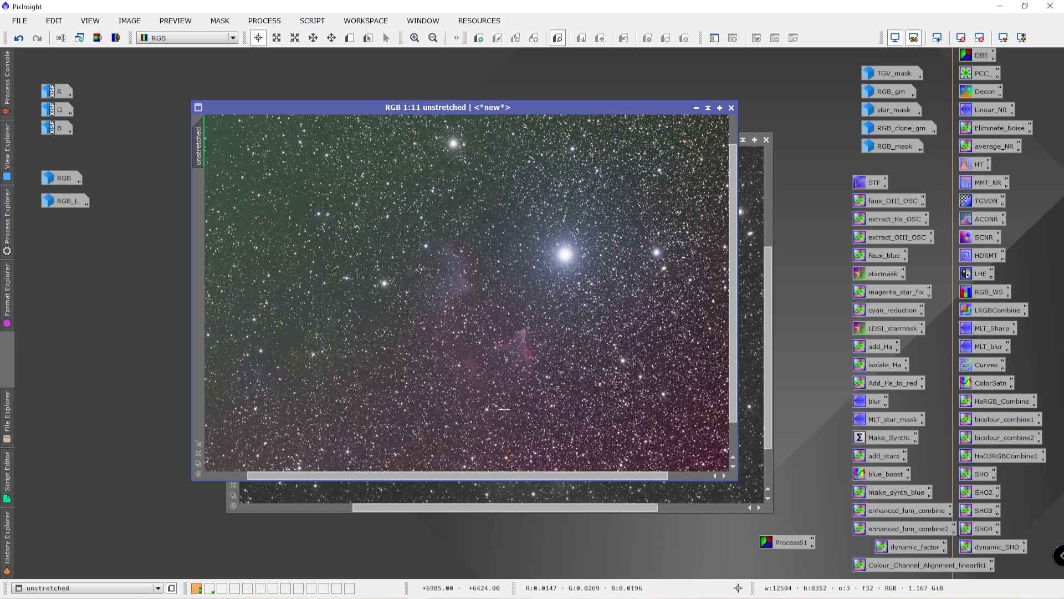
pyautogui.scroll(10, 598, 306)
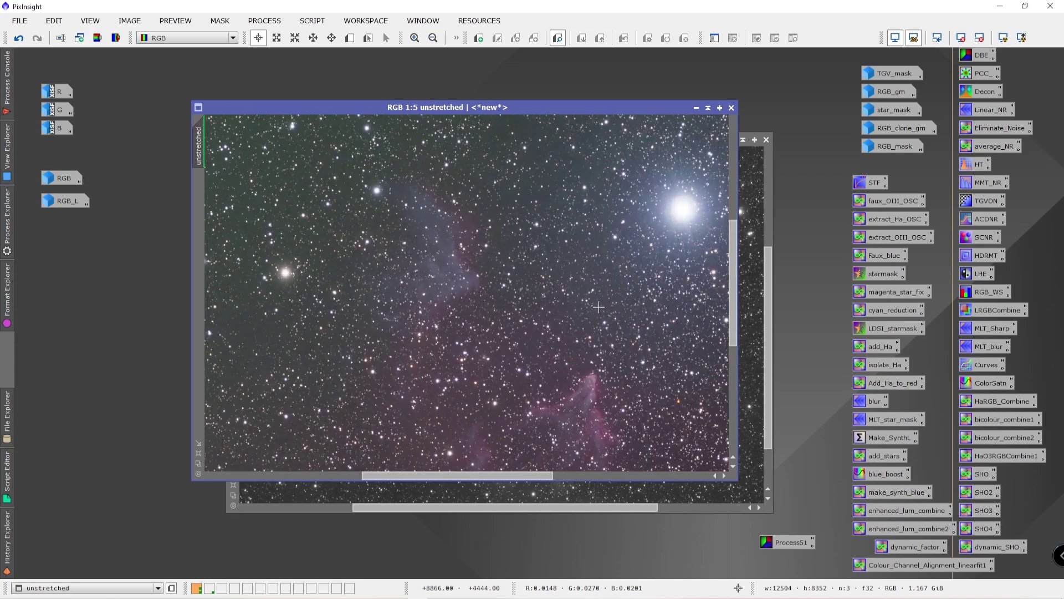
pyautogui.scroll(1, 599, 306)
pyautogui.scroll(-2, 596, 308)
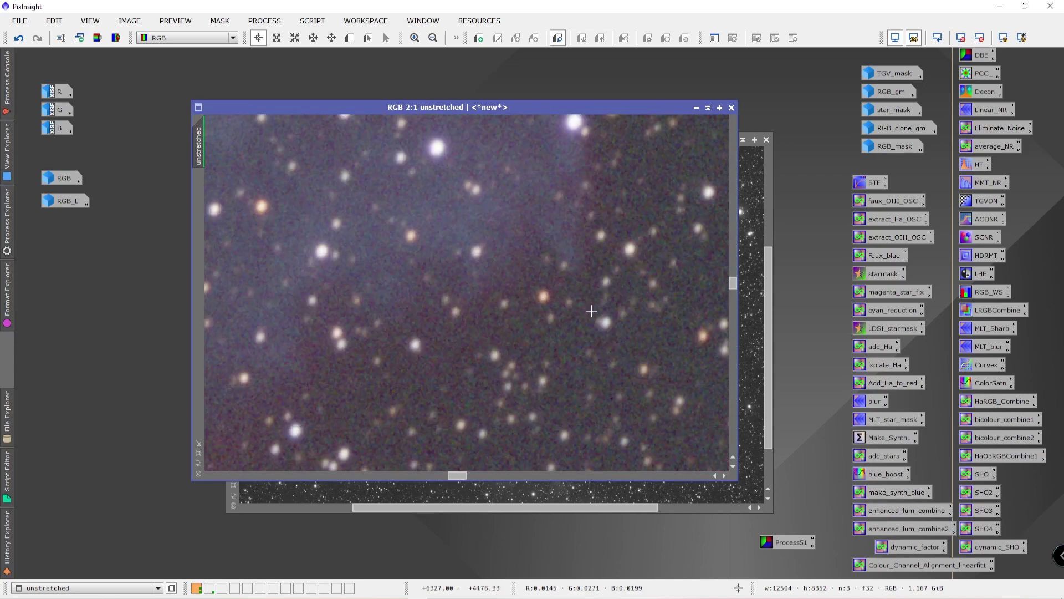
pyautogui.scroll(3, 592, 311)
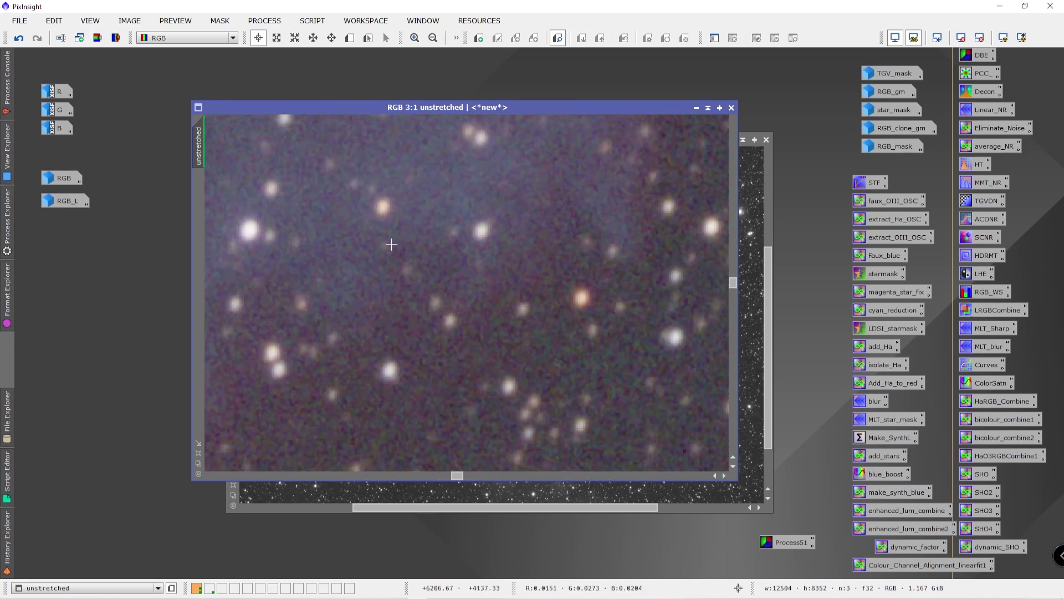
pyautogui.scroll(-1, 410, 341)
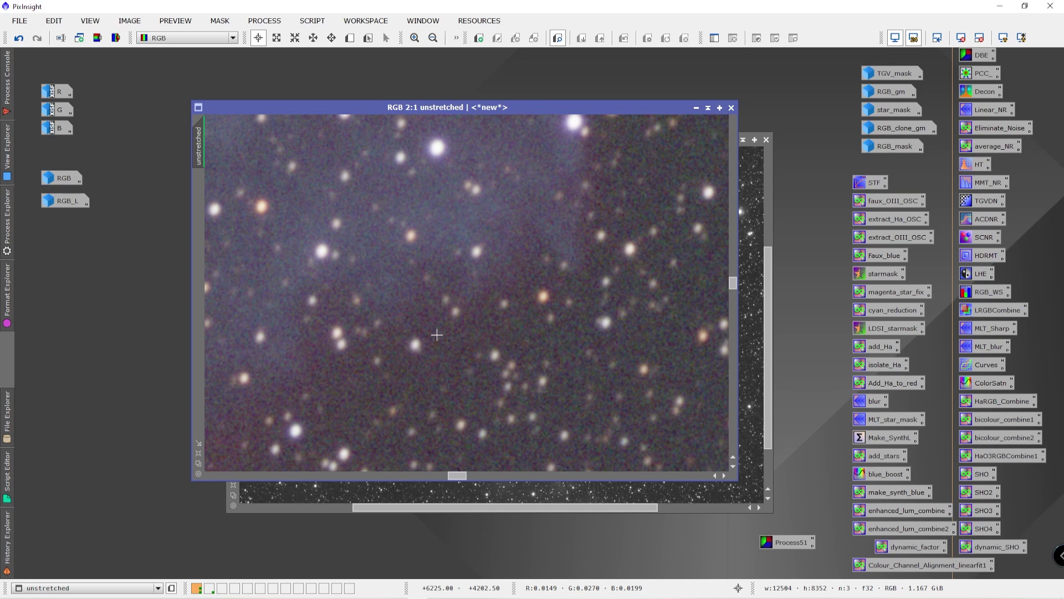
pyautogui.scroll(-2, 436, 334)
pyautogui.scroll(-4, 436, 334)
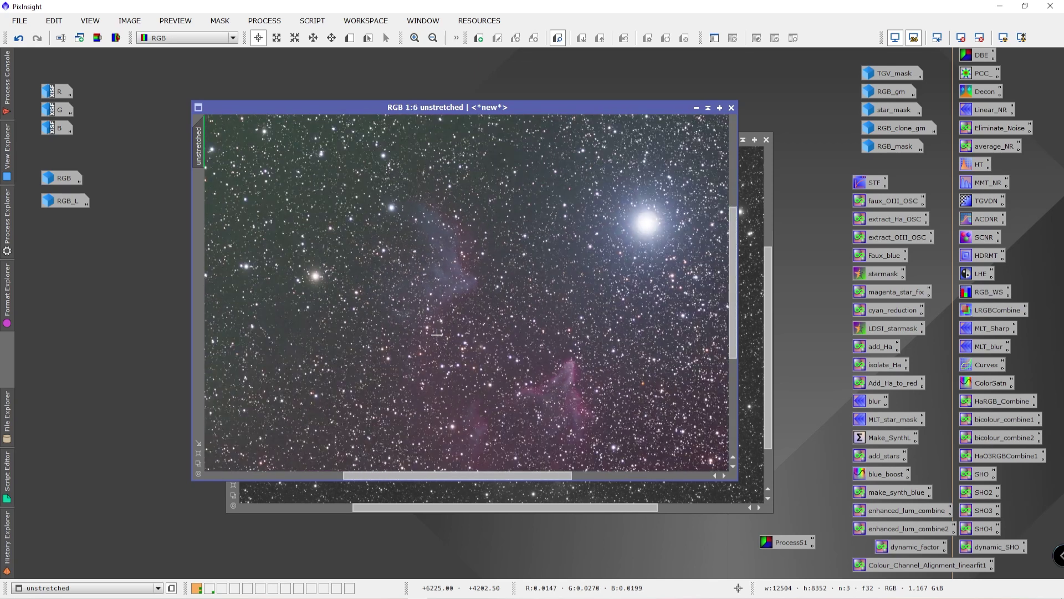
pyautogui.scroll(5, 437, 335)
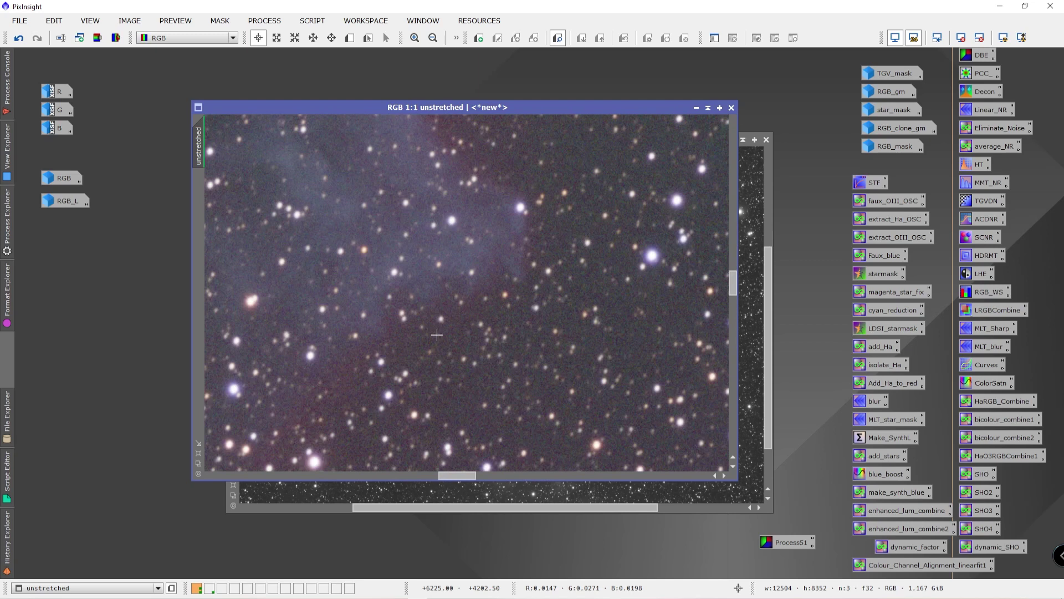
pyautogui.scroll(-6, 437, 335)
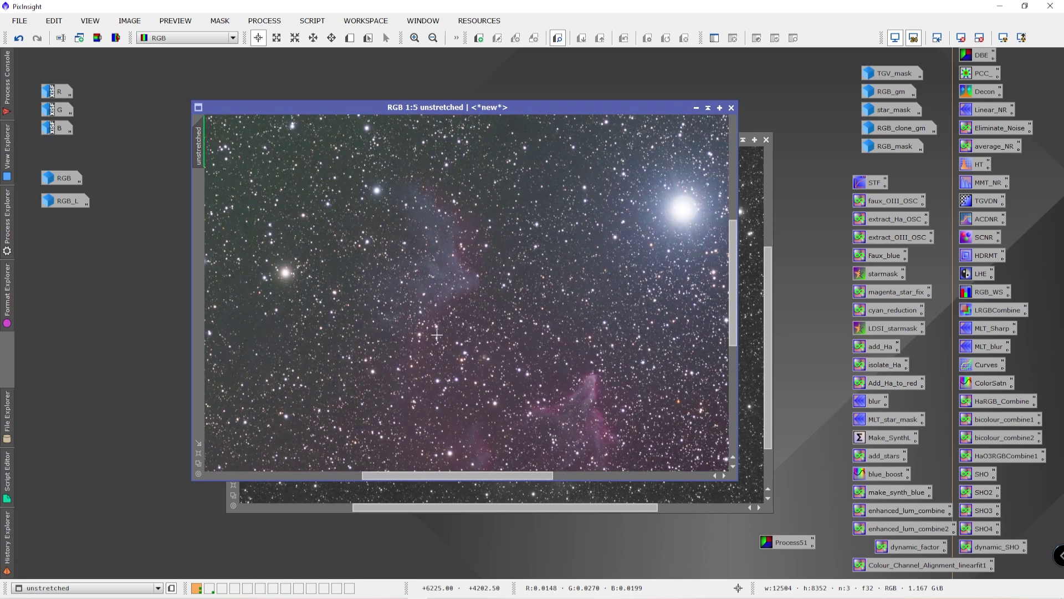
pyautogui.scroll(-1, 437, 334)
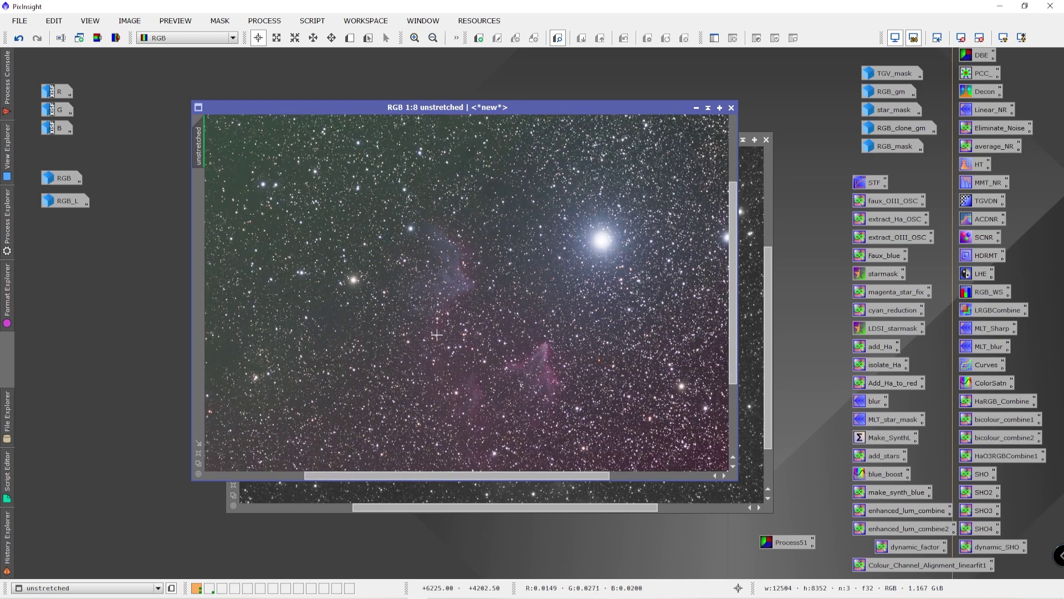
pyautogui.scroll(-3, 442, 327)
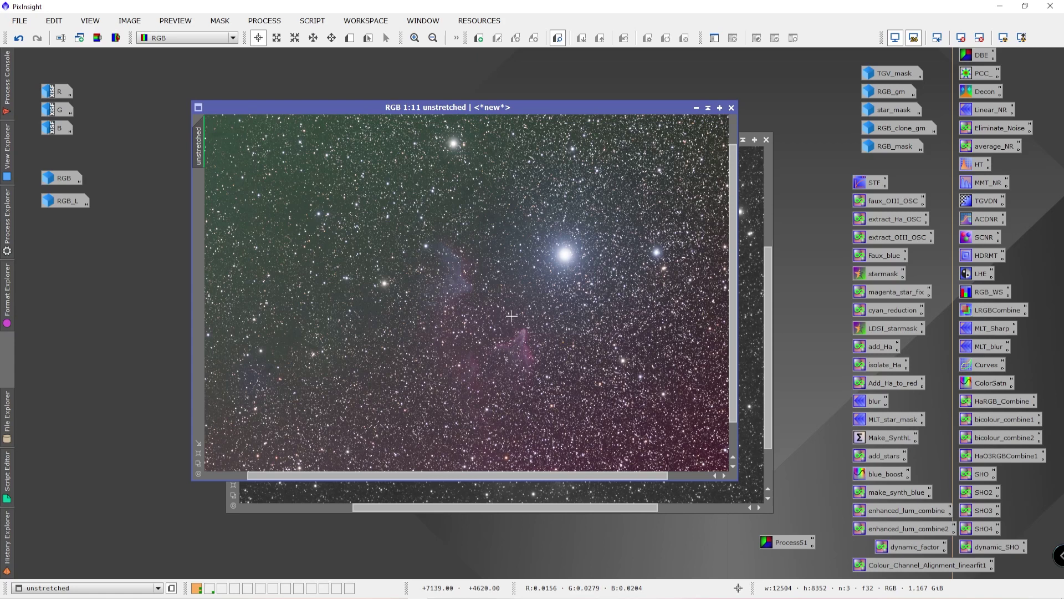
pyautogui.doubleClick(882, 109)
# Inspect the star_mask and RGB_clone_gm masks, then open HDRMultiscaleTransform (6 layers, 1 iteration).
pyautogui.moveTo(620, 131); pyautogui.dragTo(635, 166)
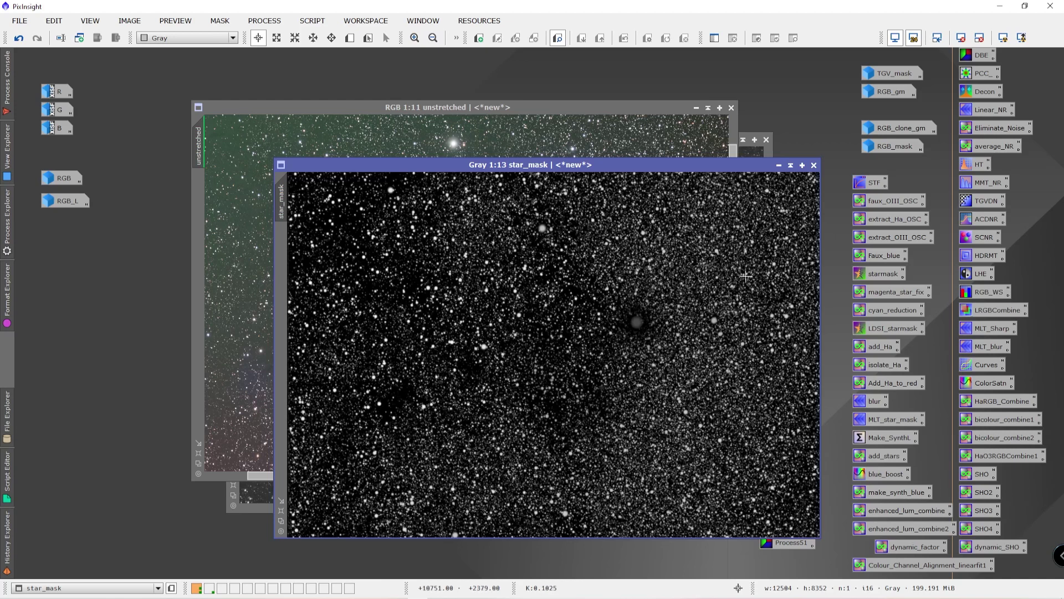
pyautogui.click(778, 165)
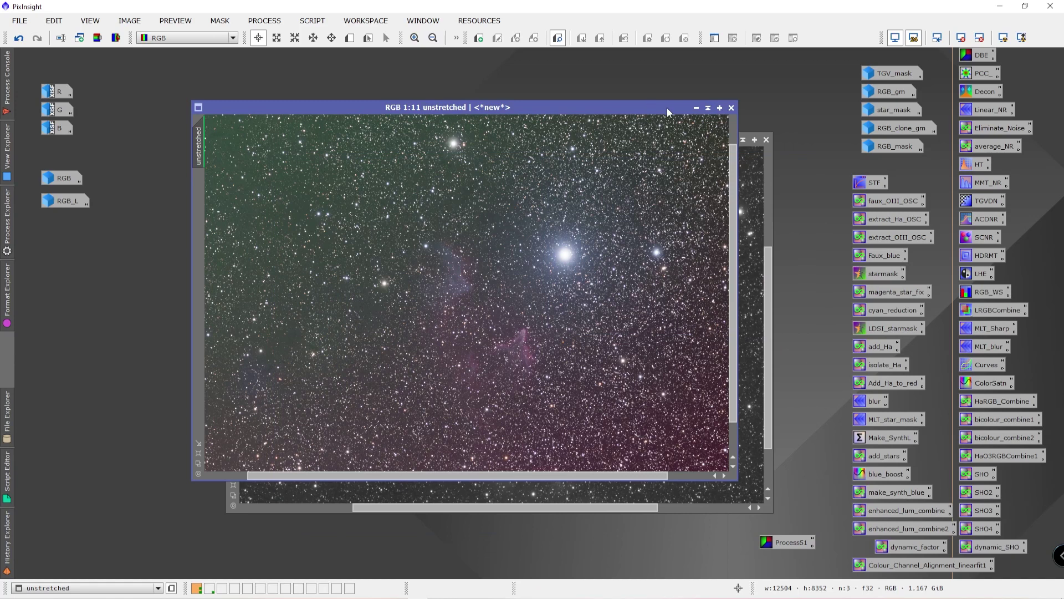
pyautogui.doubleClick(898, 131)
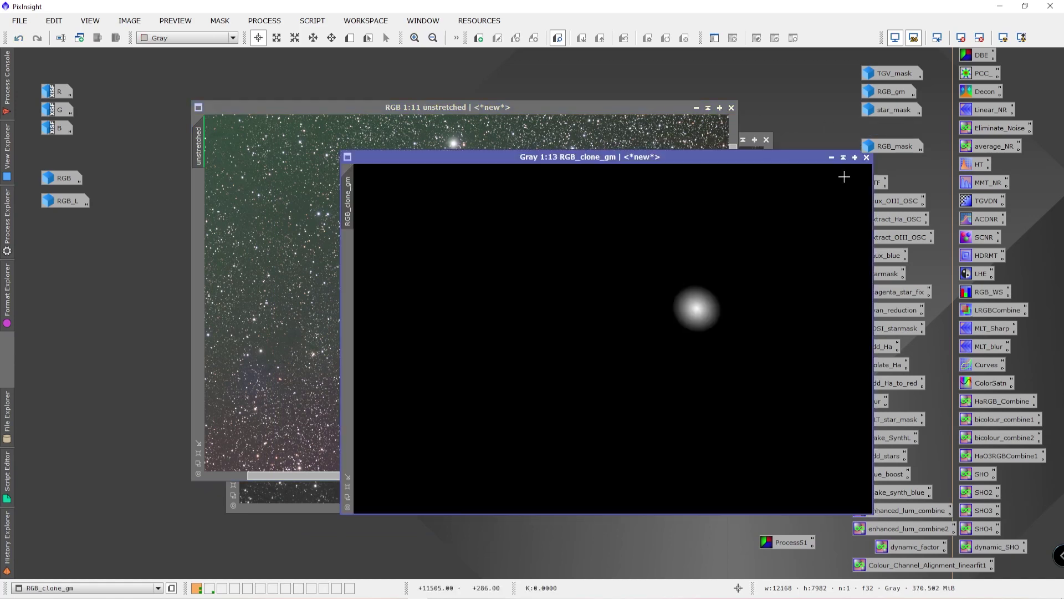
pyautogui.moveTo(686, 159); pyautogui.dragTo(683, 177)
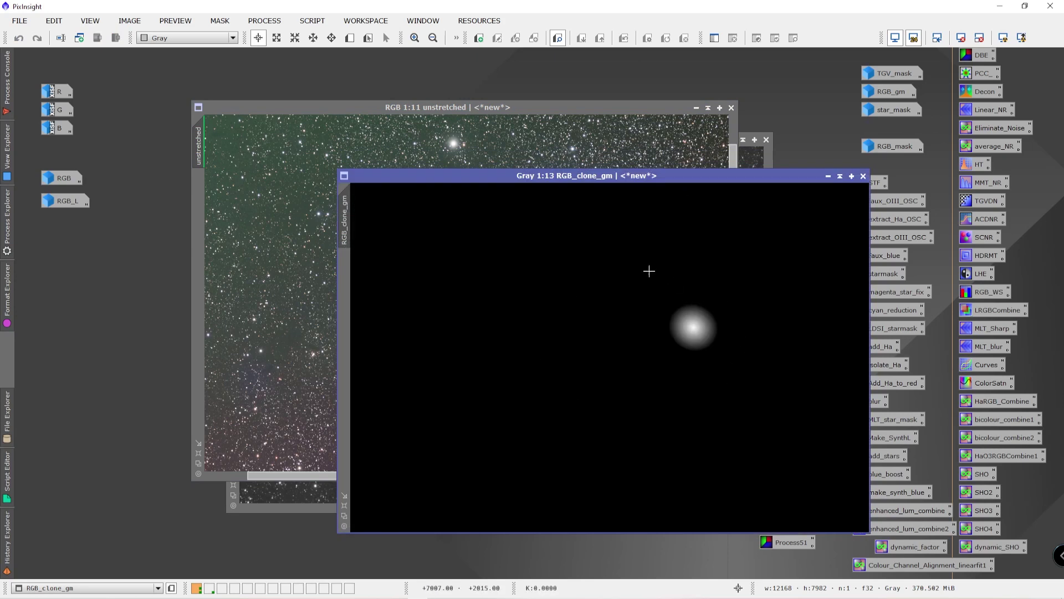
pyautogui.click(825, 175)
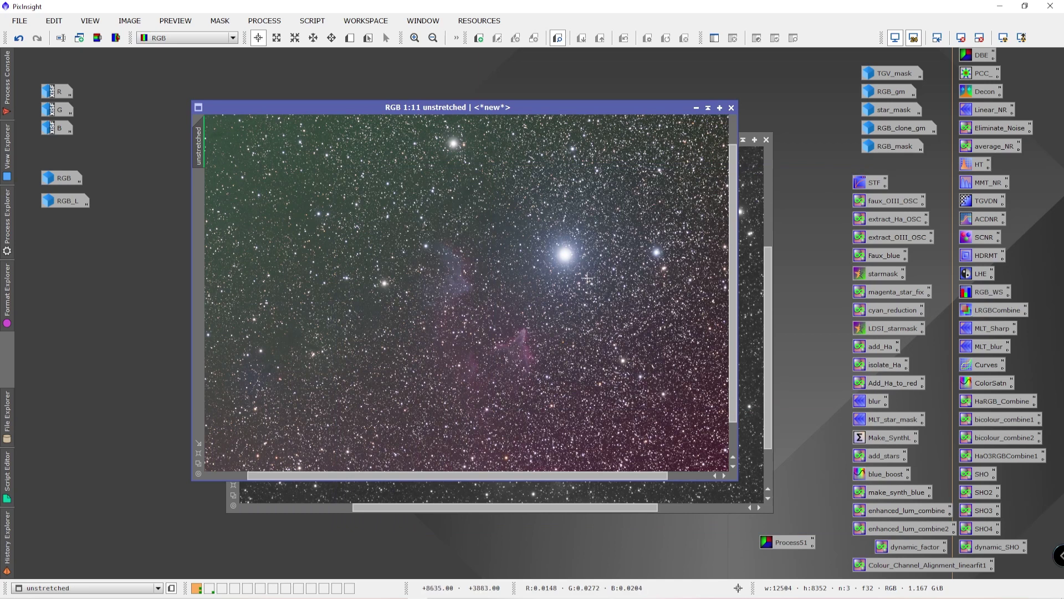
pyautogui.doubleClick(980, 256)
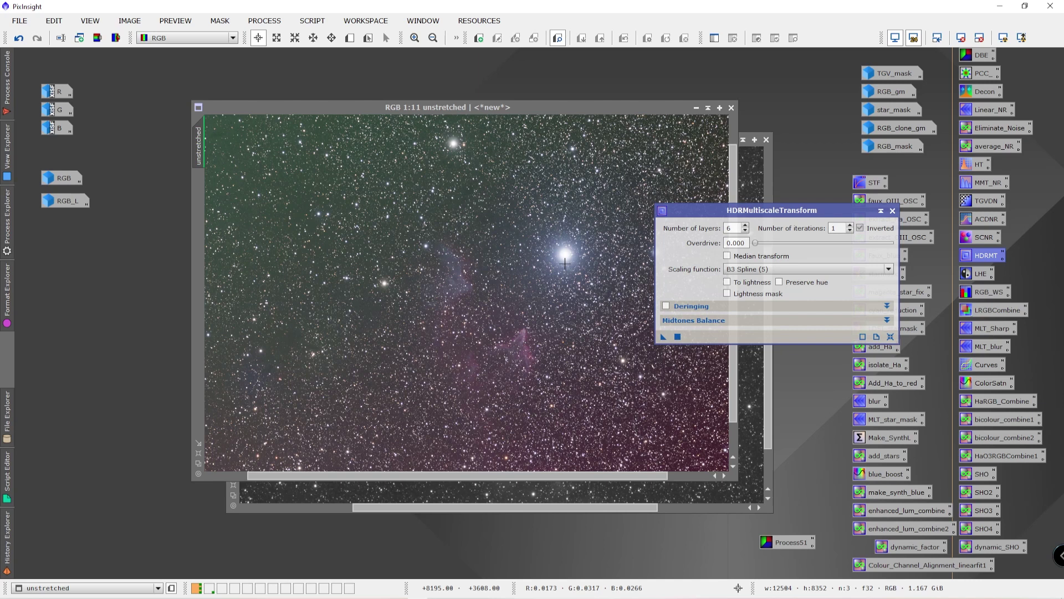
# Close HDRMultiscaleTransform, zoom in on the bright star Navi, then return to the RGB_clone workspace.
pyautogui.click(892, 211)
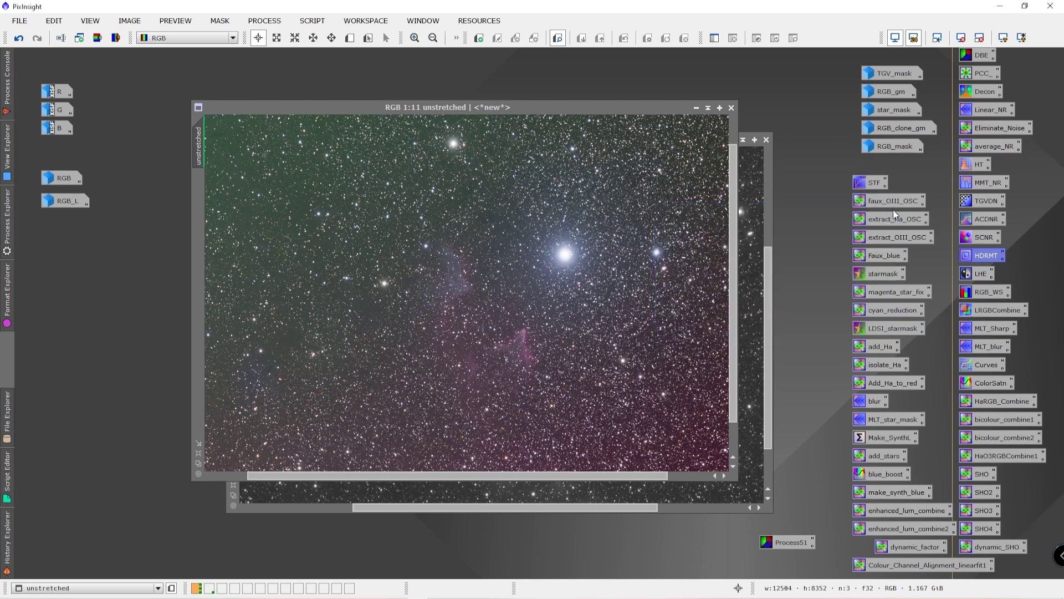
pyautogui.scroll(9, 604, 245)
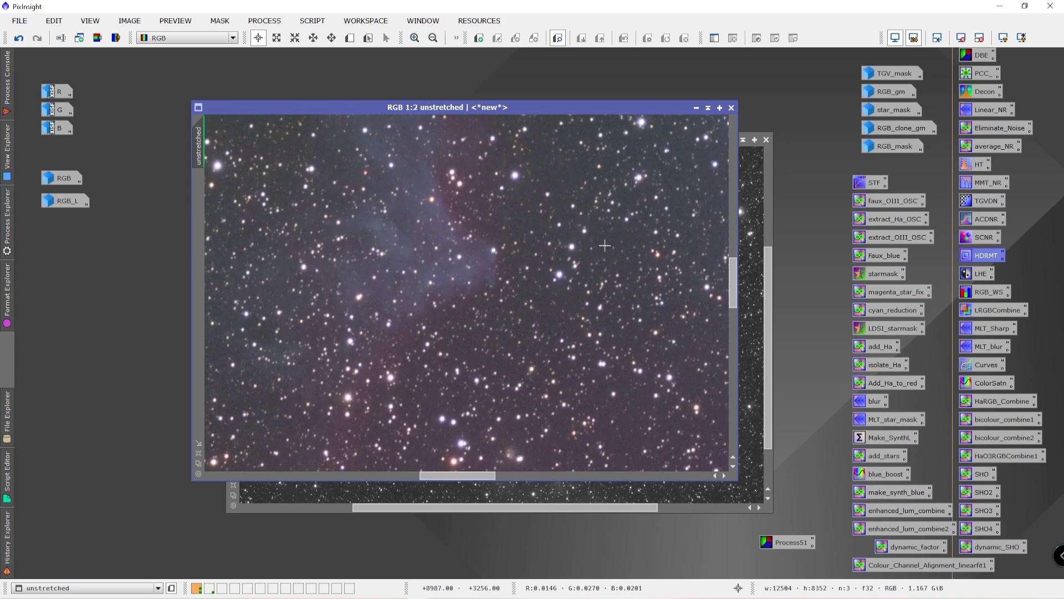
pyautogui.moveTo(629, 221); pyautogui.dragTo(425, 328)
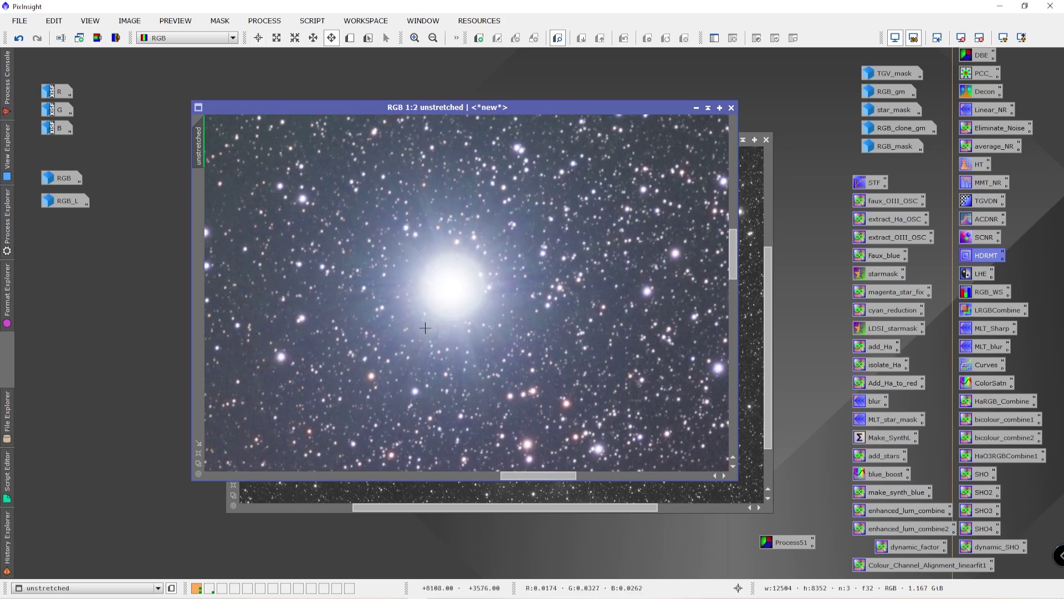
pyautogui.scroll(1, 425, 328)
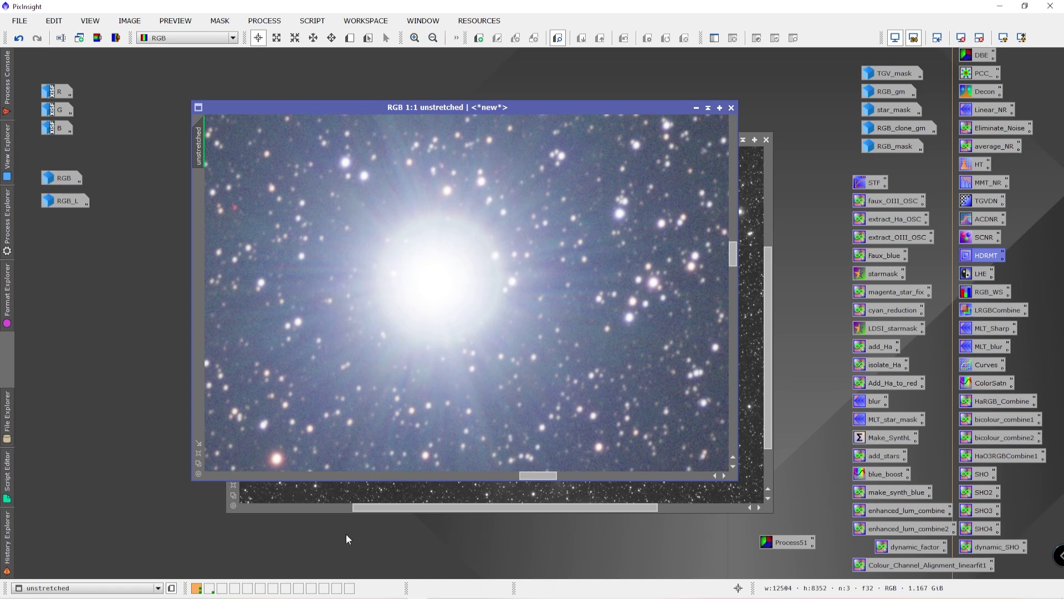
pyautogui.click(210, 588)
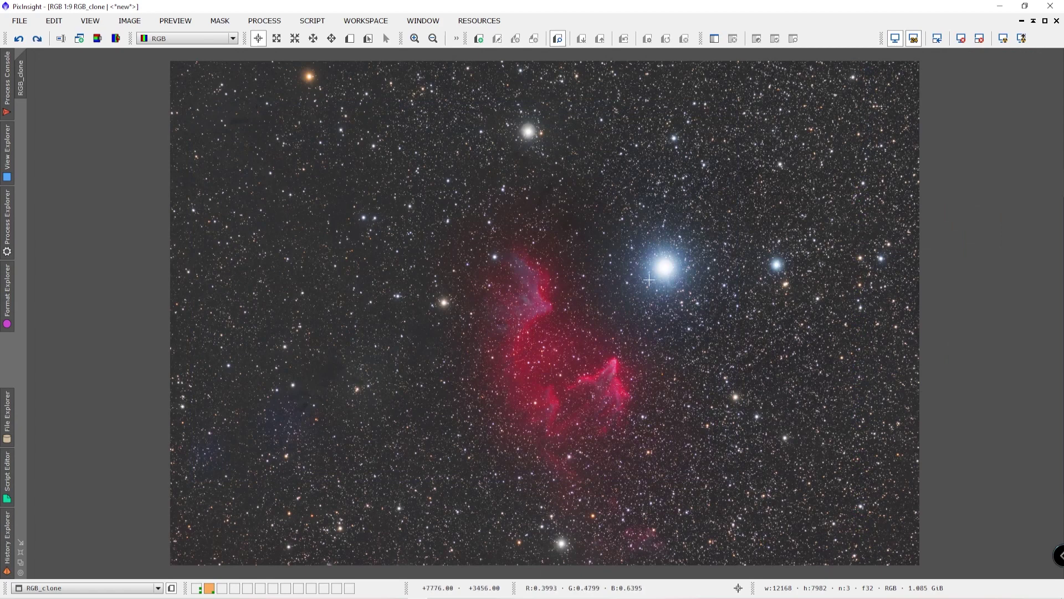
pyautogui.scroll(11, 670, 270)
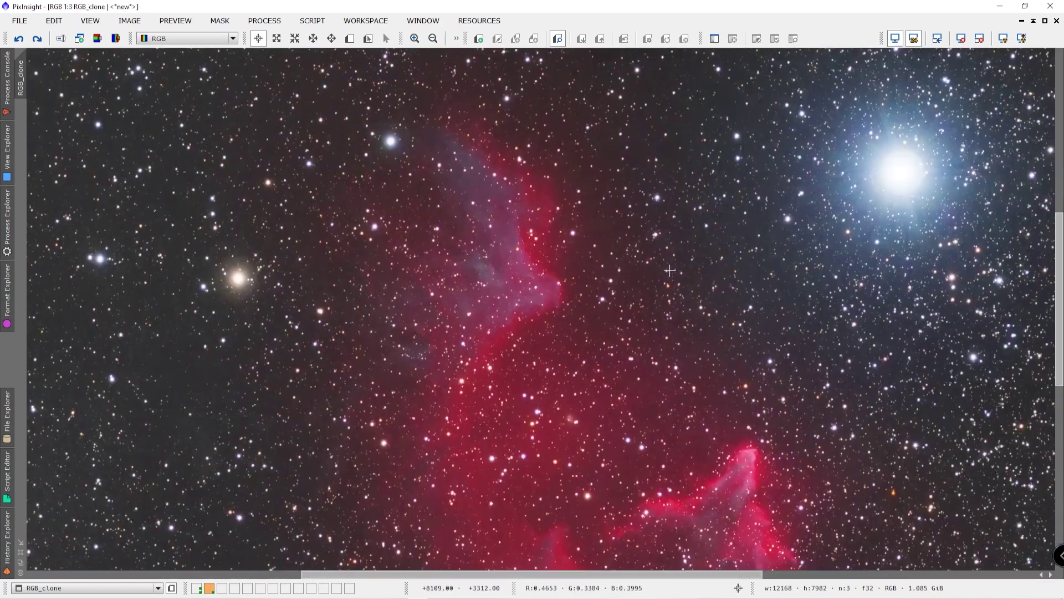
pyautogui.hotkey('alt', 'p')
pyautogui.moveTo(782, 231); pyautogui.dragTo(445, 375)
pyautogui.hotkey('alt', 'r')
pyautogui.scroll(3, 492, 353)
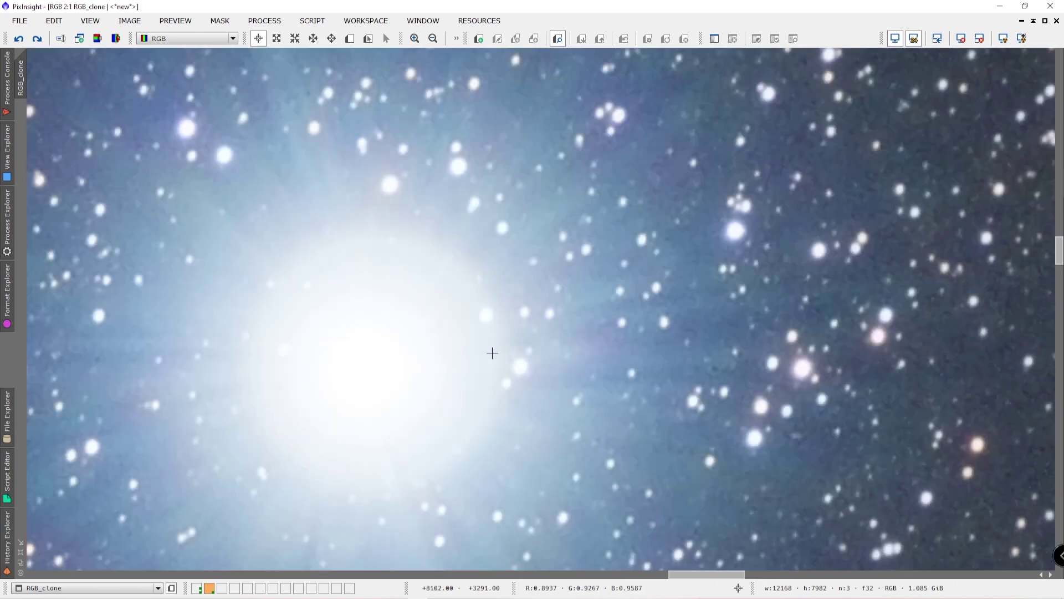
pyautogui.scroll(1, 492, 353)
pyautogui.scroll(1, 542, 333)
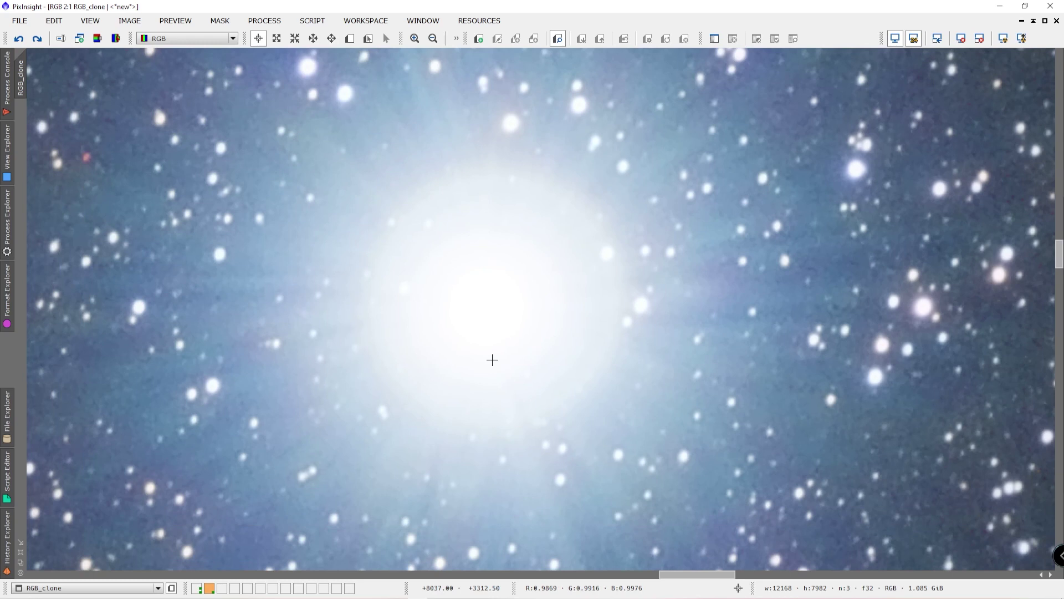
pyautogui.scroll(-10, 492, 359)
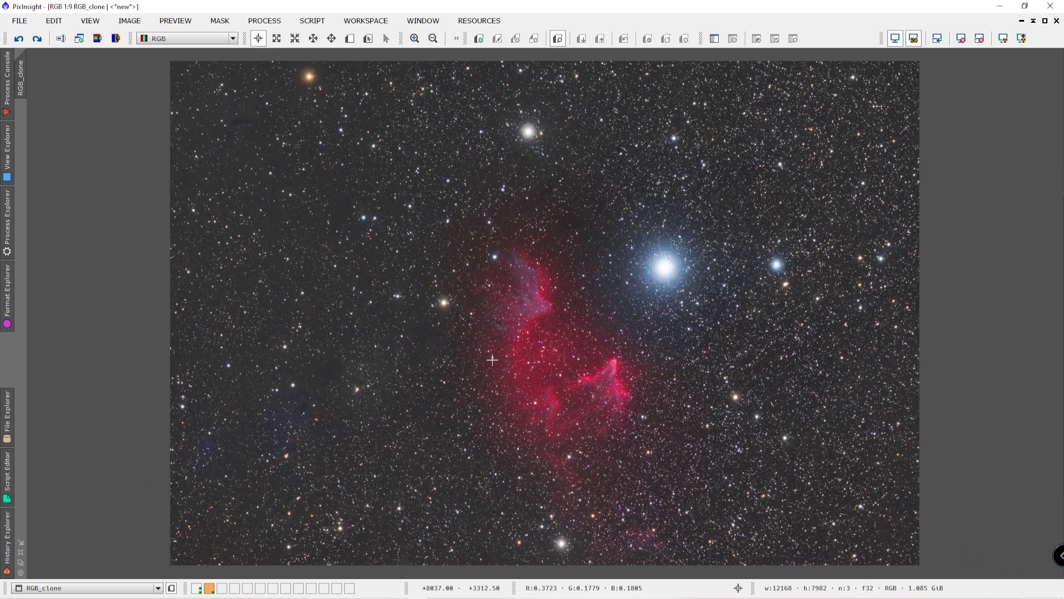
pyautogui.scroll(7, 492, 360)
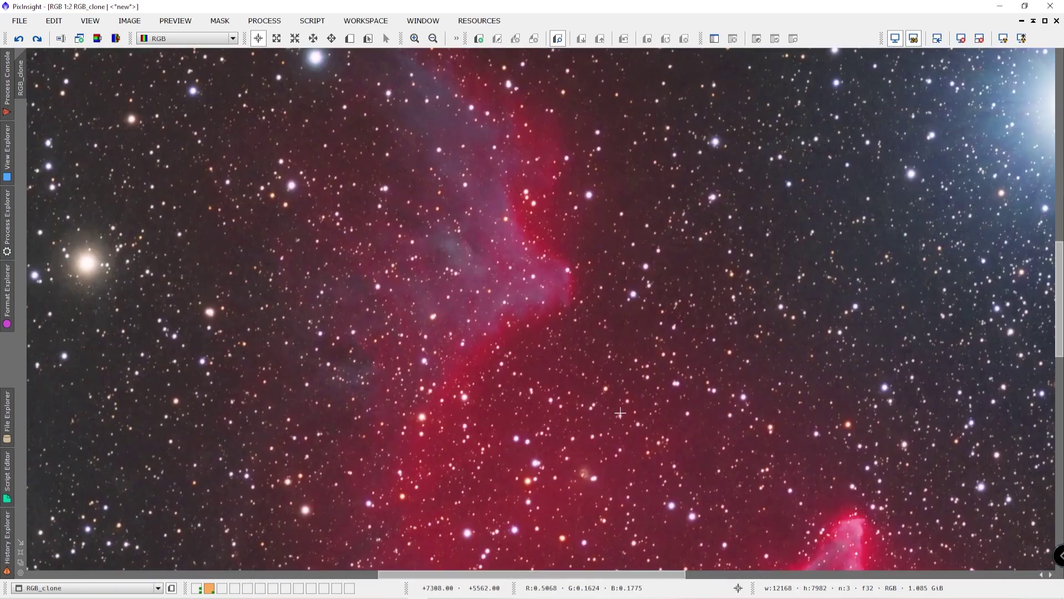